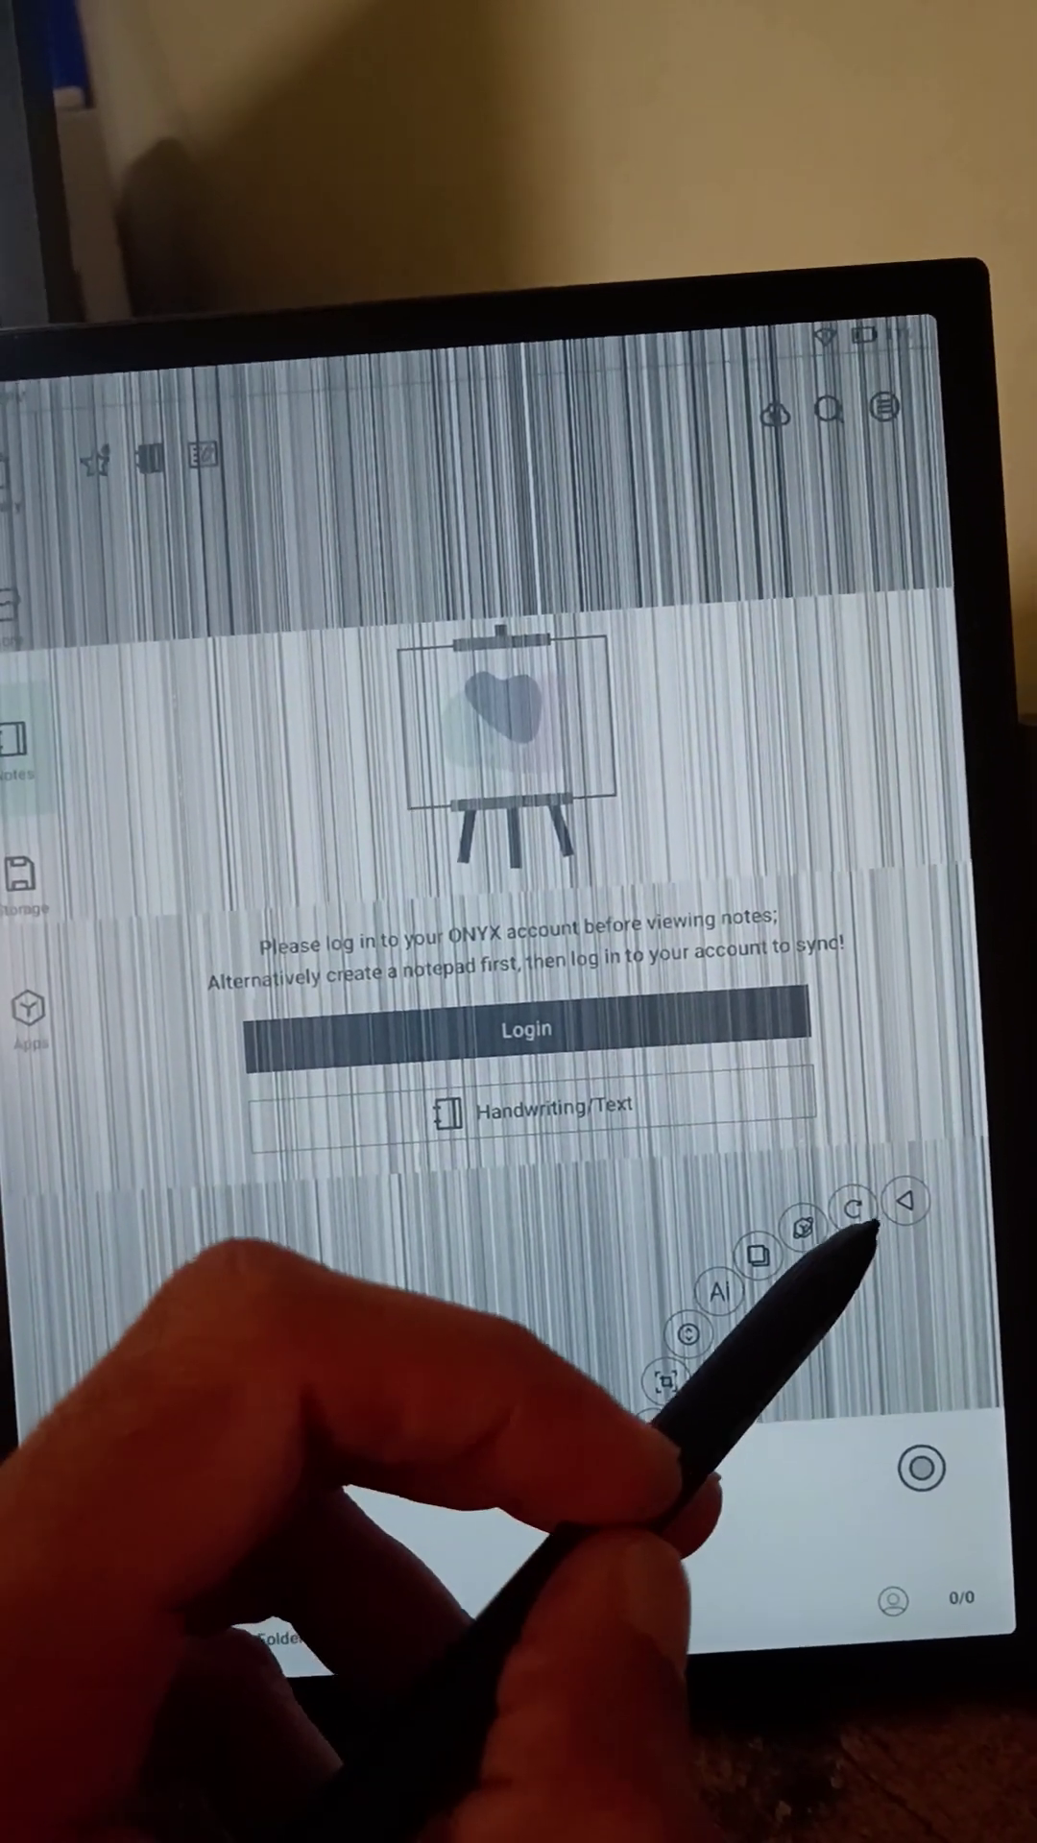
- Run a full screen refresh to clear the ghosting lines over the login page
{"action": "left_click", "coordinate": [850, 1211]}
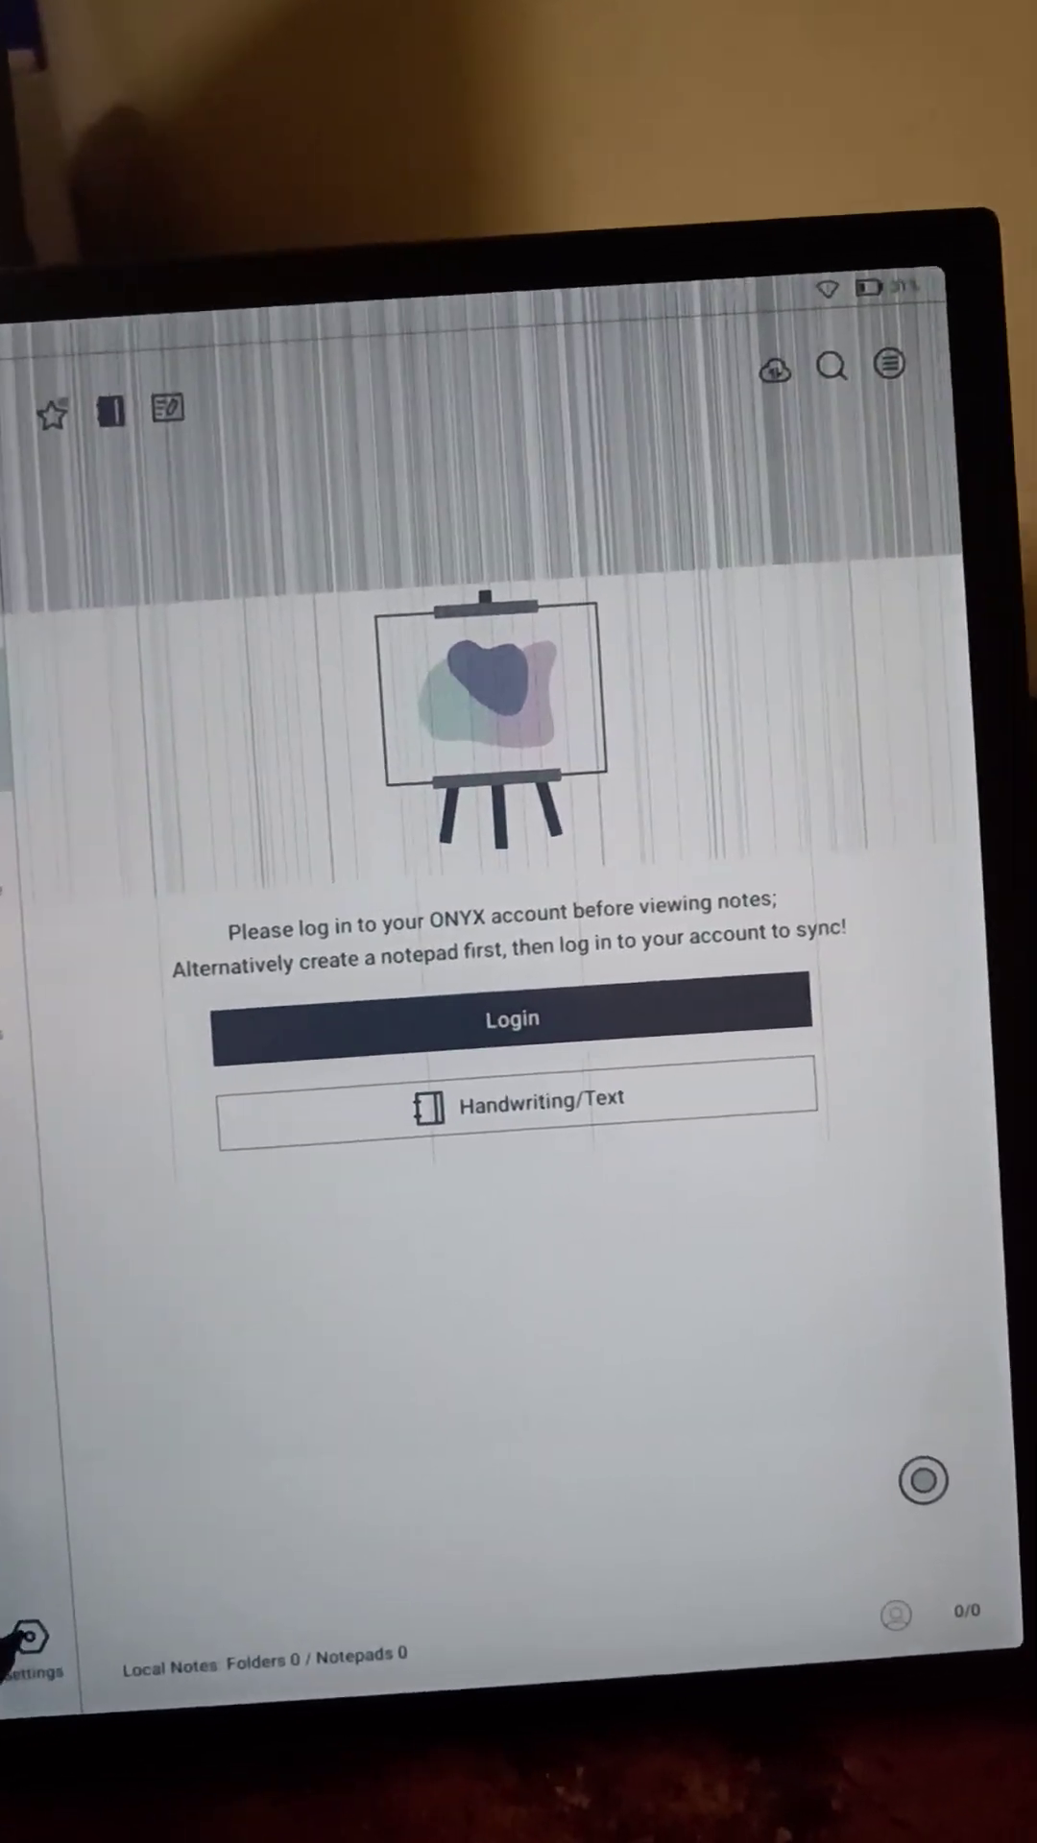
- Bring up the device Settings page listing Language, Date & Time, Power and Firmware Update
{"action": "left_click", "coordinate": [29, 1649]}
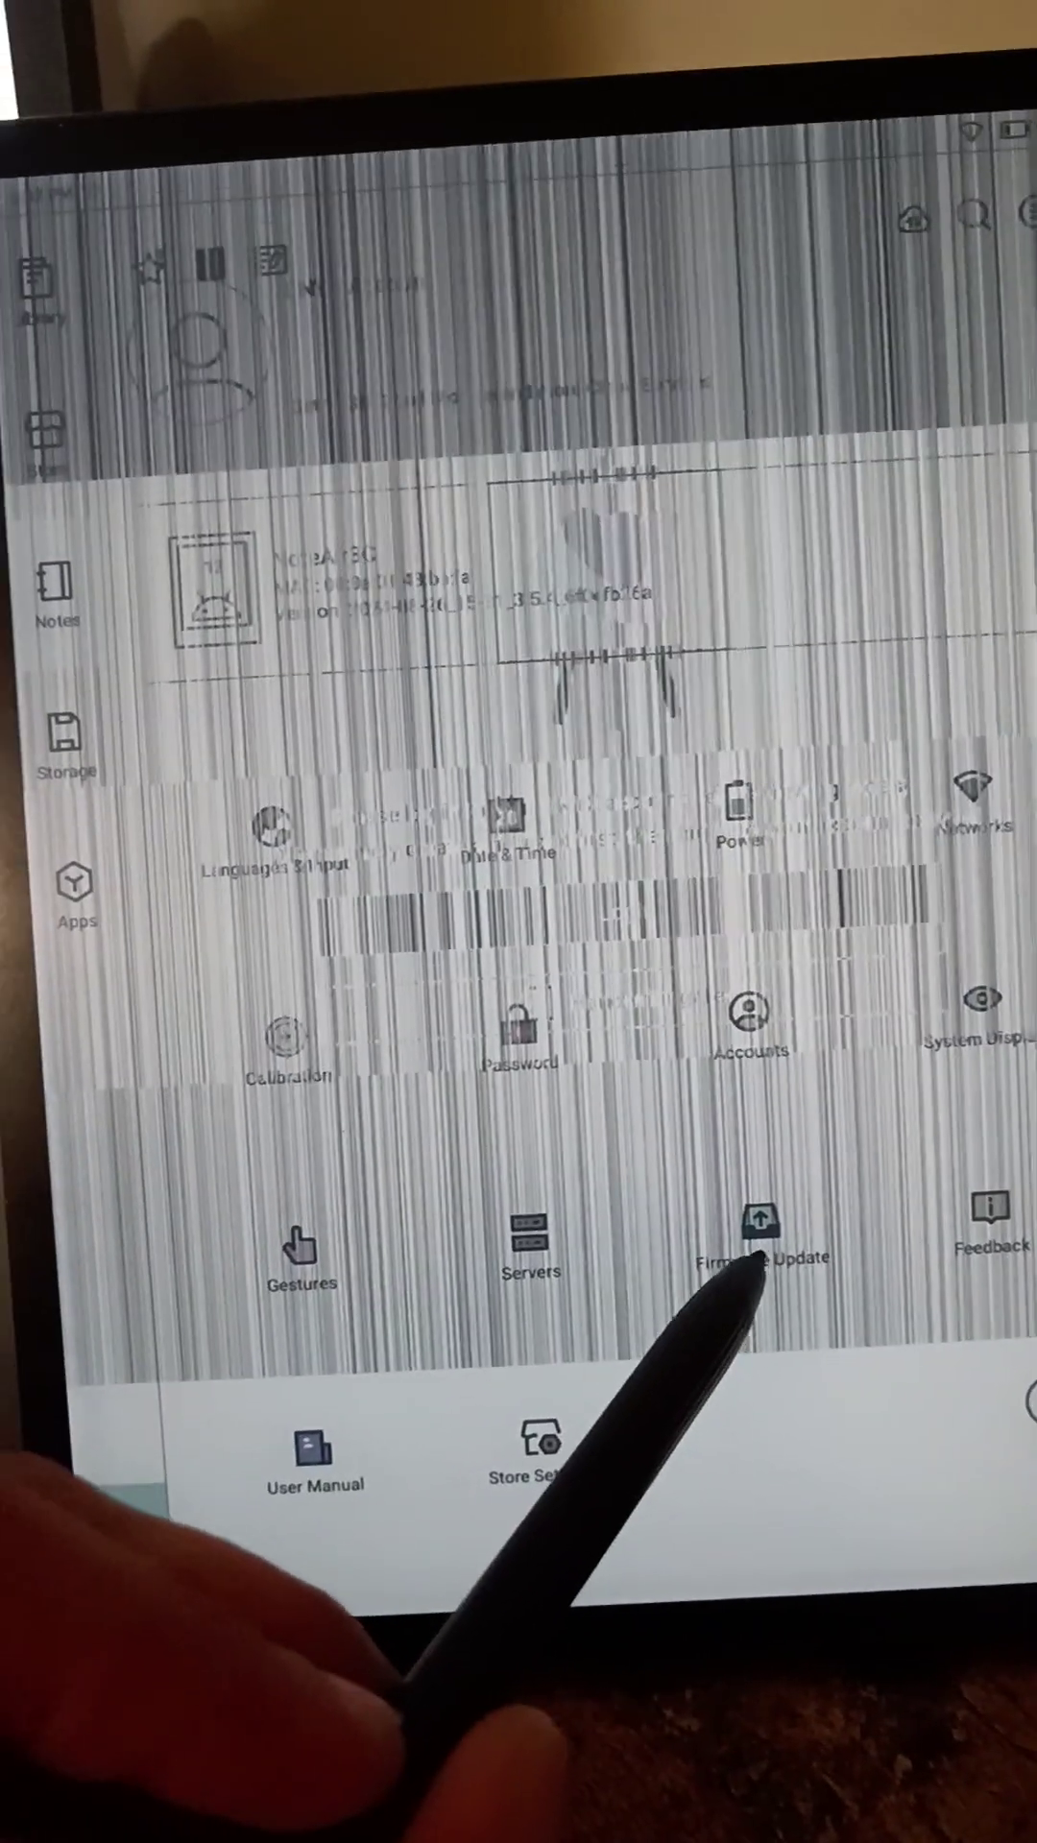